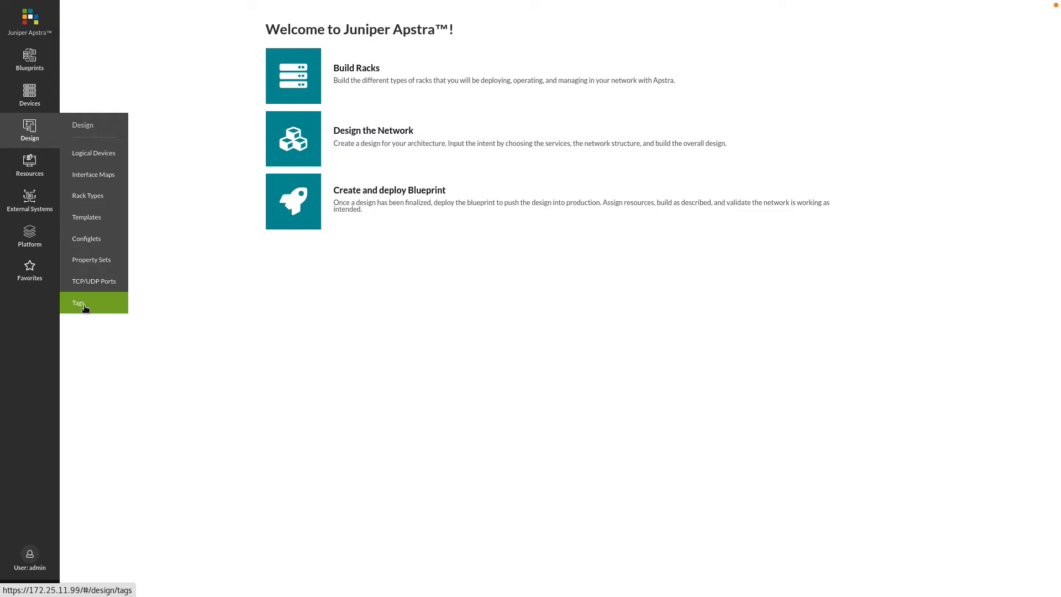
Step: Create a design tag named borderleaf1_link with the description "borderleaf1 interface connects to external router", choosing to create another
left_click(86, 307)
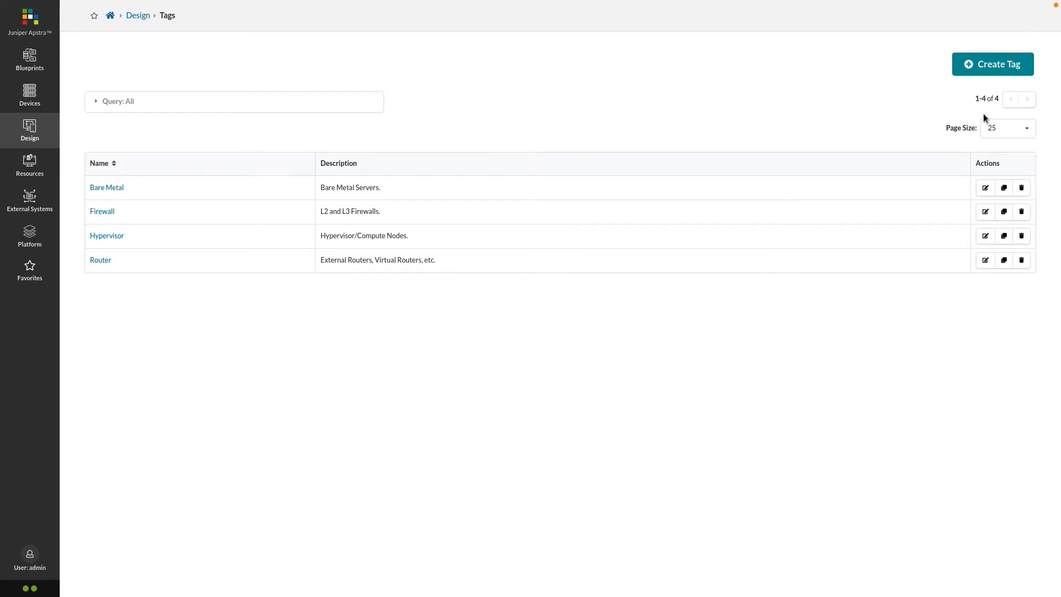
left_click(975, 72)
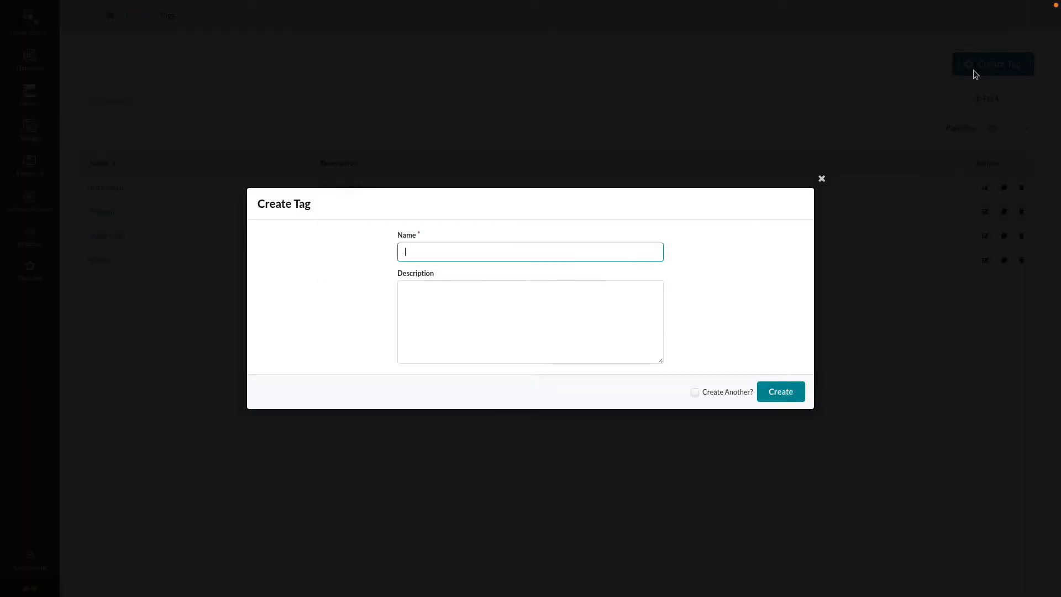
type("borderleaf1_link")
key("Tab")
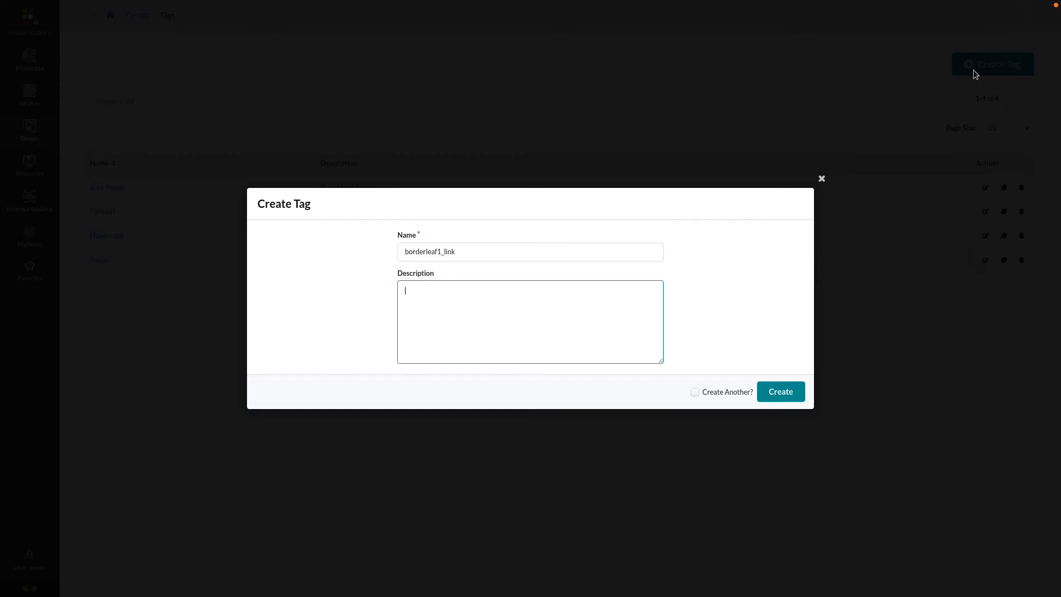
type("borderleaf1 interface t connects to external router")
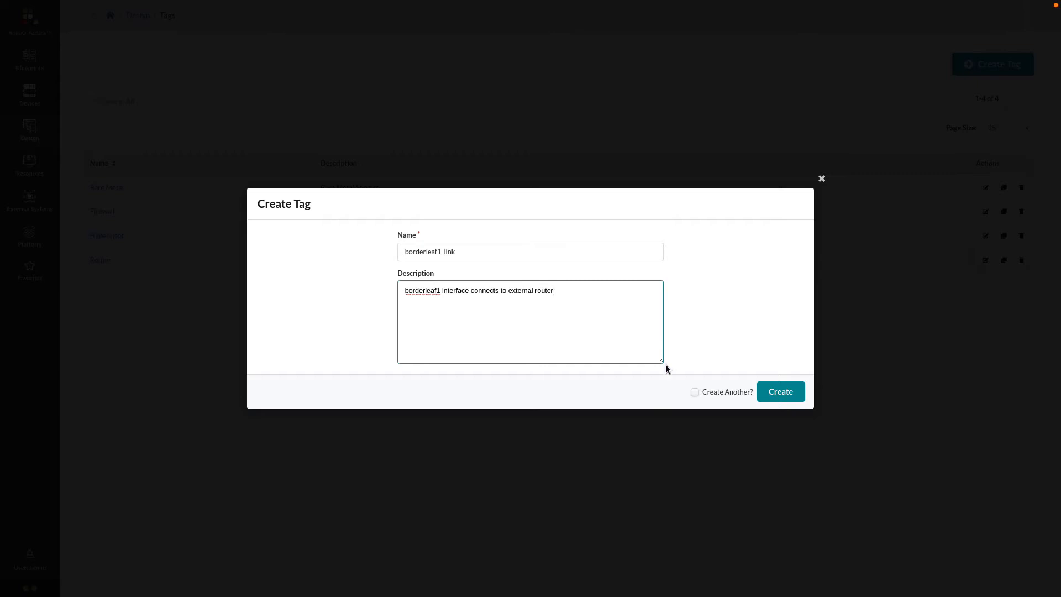
left_click(695, 393)
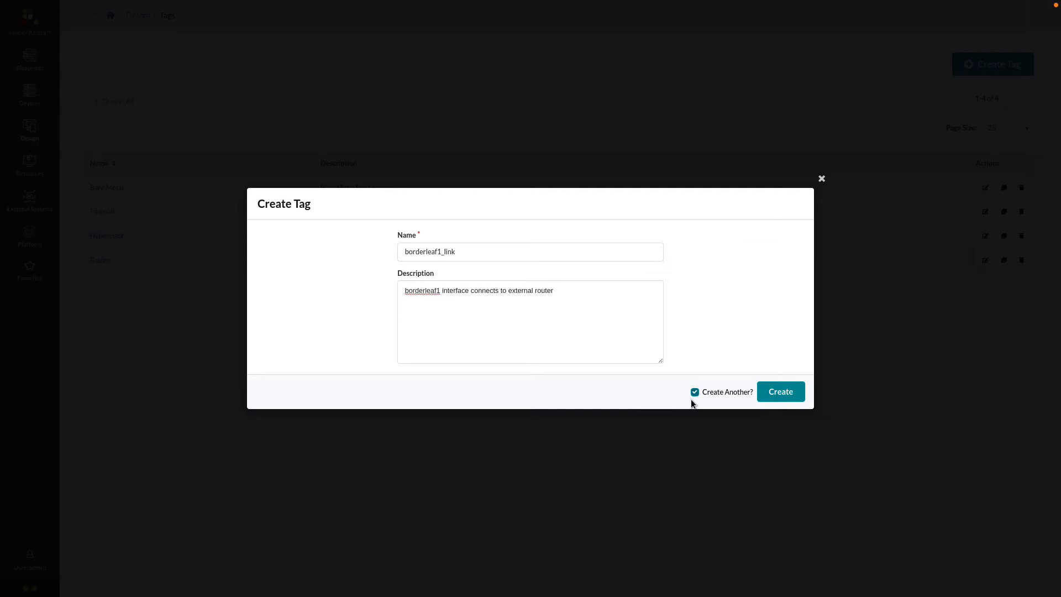
left_click(798, 400)
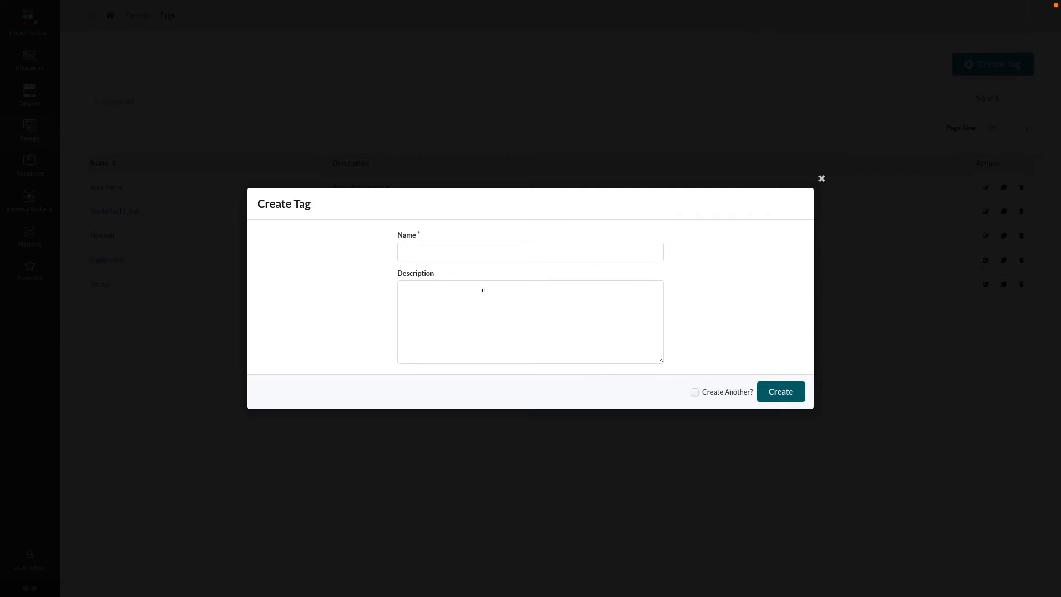
Step: Create tag server1_link described as "server1 interfaces (that will be in an esi lag) that connects to leaf1 and leaf2", choosing to create another
left_click(470, 255)
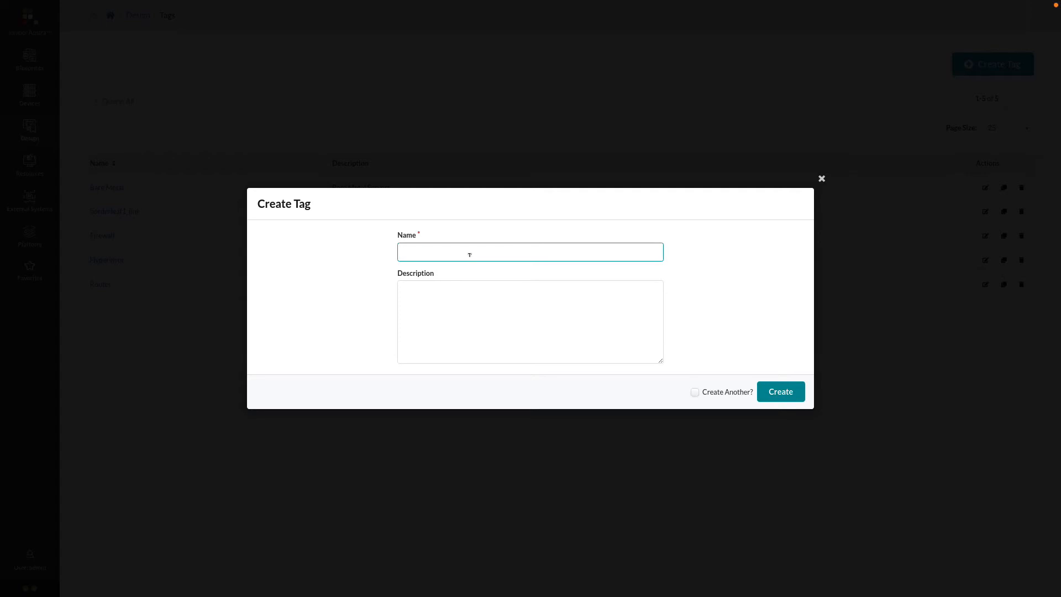
type("server1_link")
key("Tab")
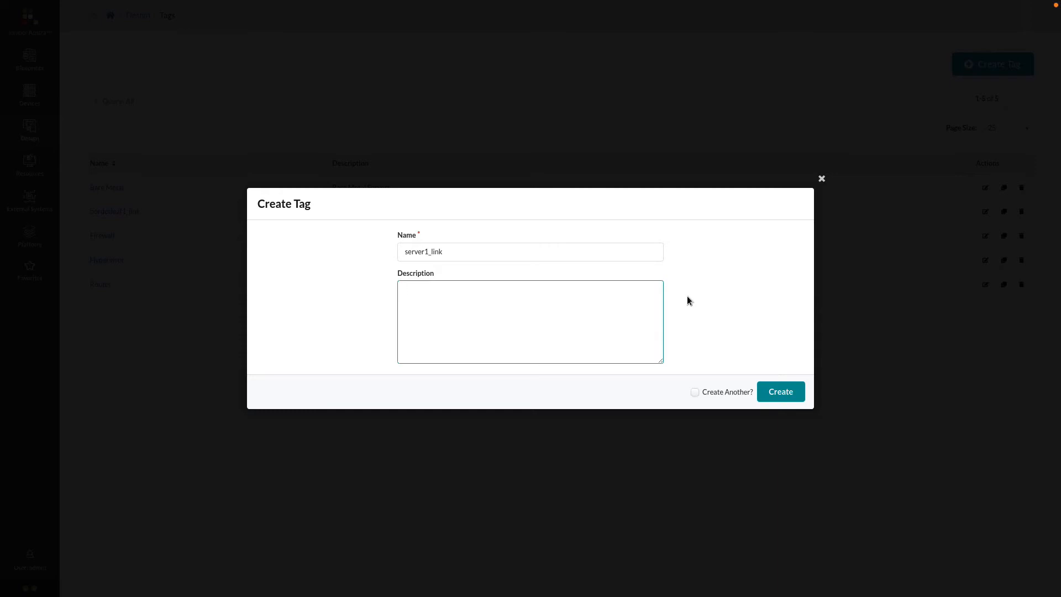
type("server1 interfaces (that will be in an esi lag) that connects to leaf1 and leaf2")
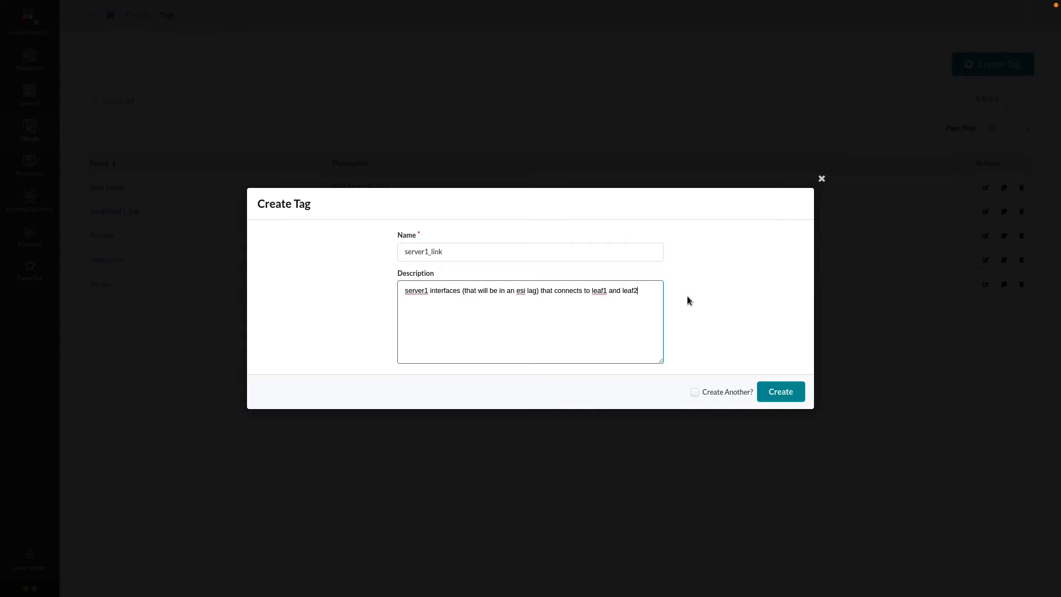
left_click(695, 394)
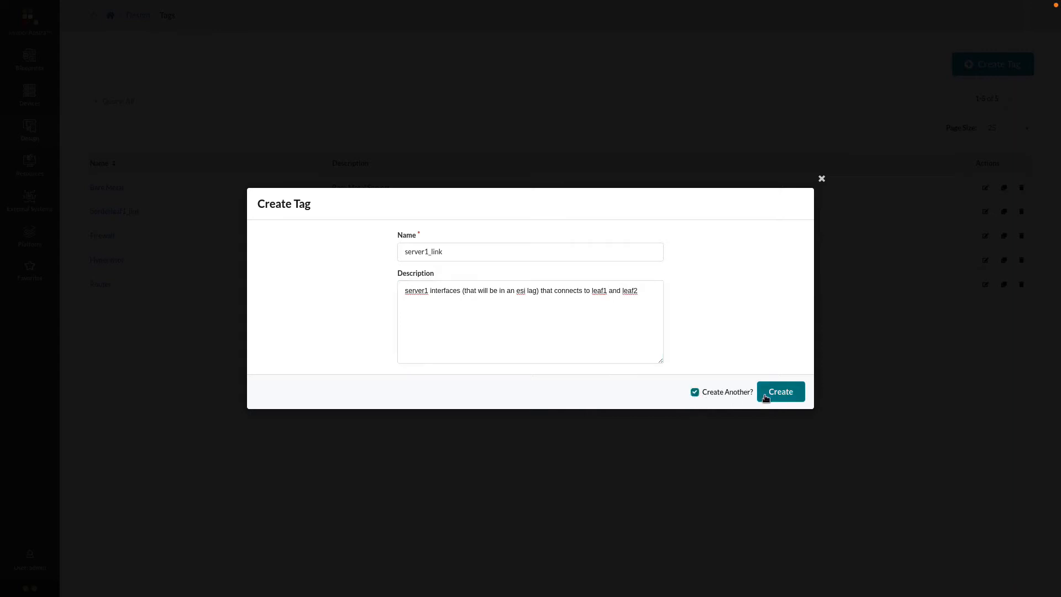
left_click(786, 396)
Step: Create a tag named server2_link with the description "server2 interface connects to leaf1", choosing to create another
left_click(489, 252)
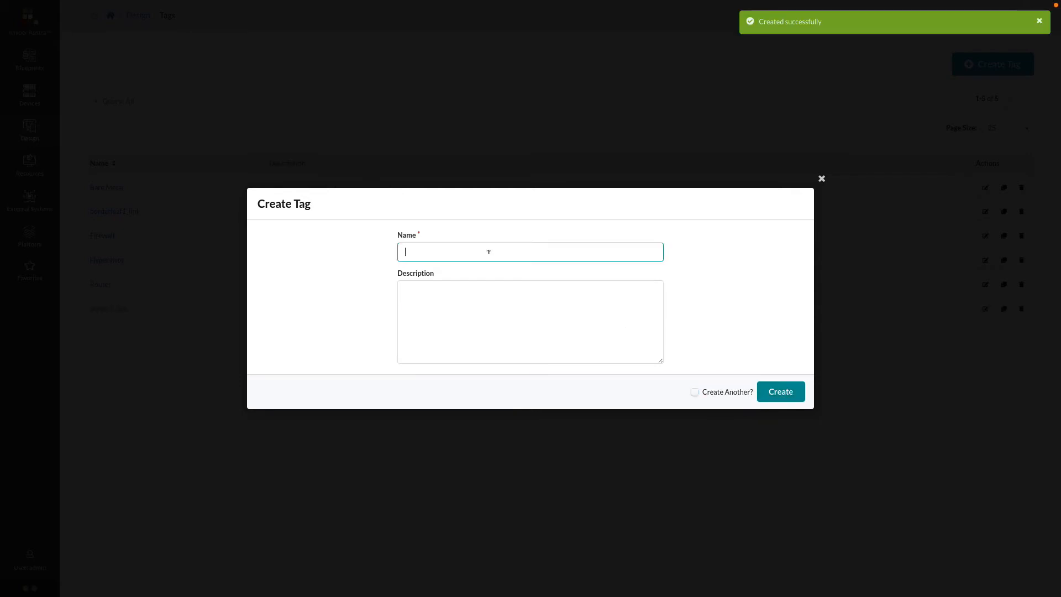
type("server2_link")
key("Tab")
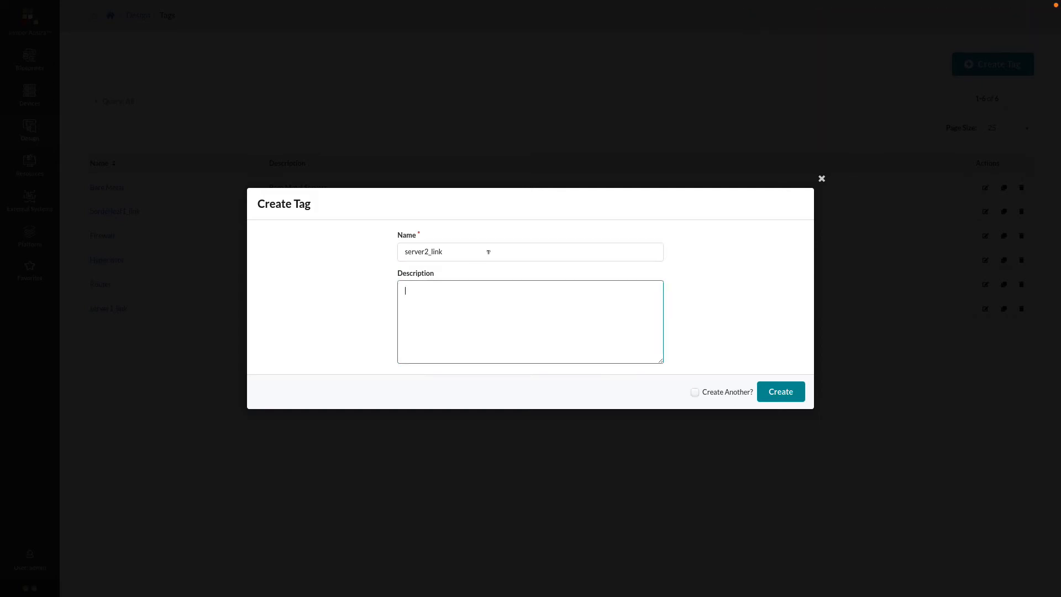
type("server2 interface connects to leaf1")
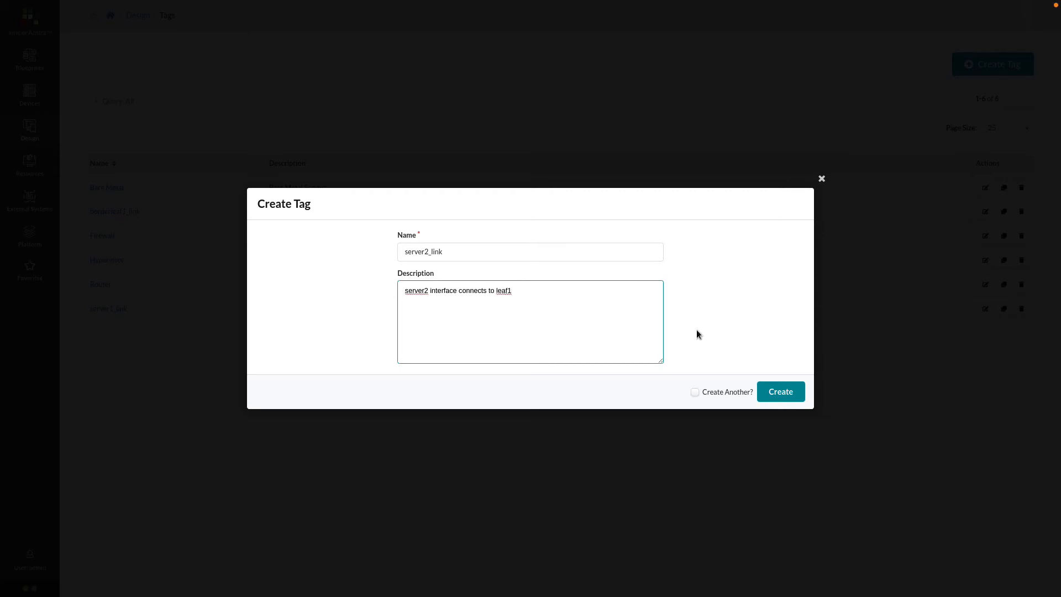
left_click(696, 392)
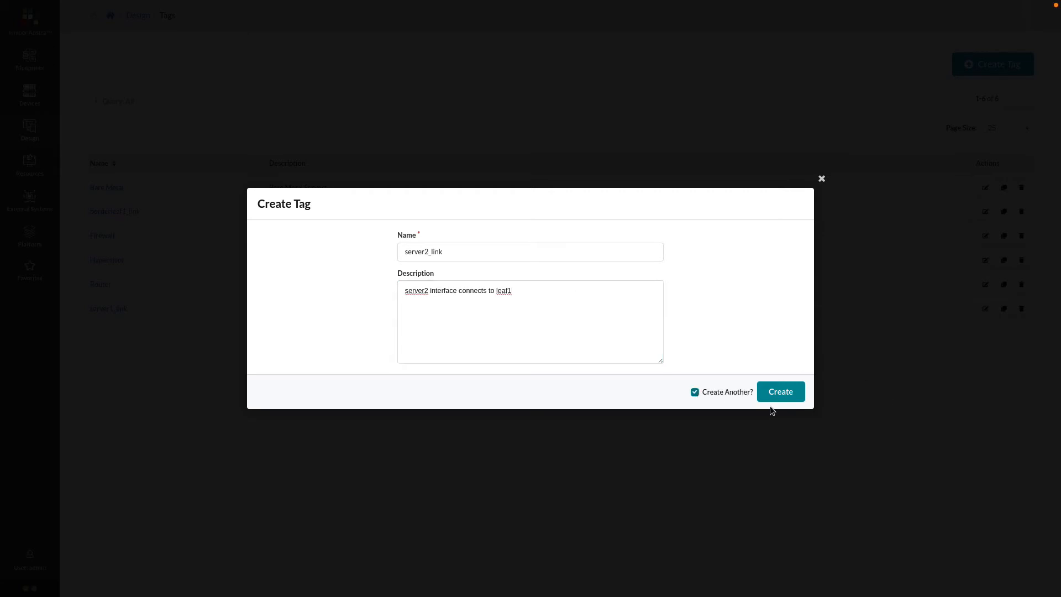
left_click(773, 396)
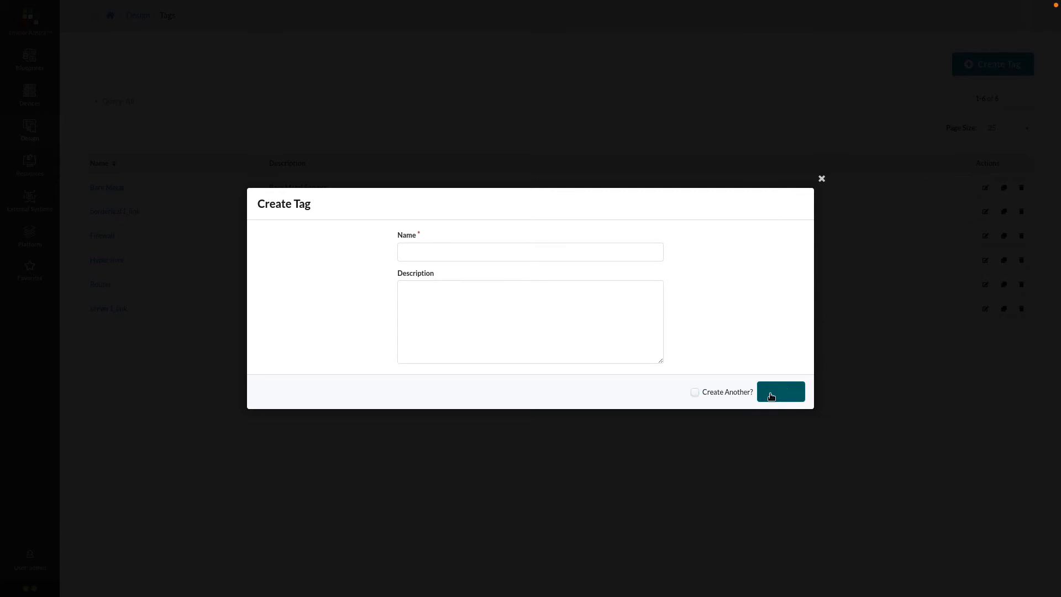
Step: Create a tag named server3_link with the description "server3 interface that connects to leaf2" as the last new tag
left_click(452, 249)
type("server3")
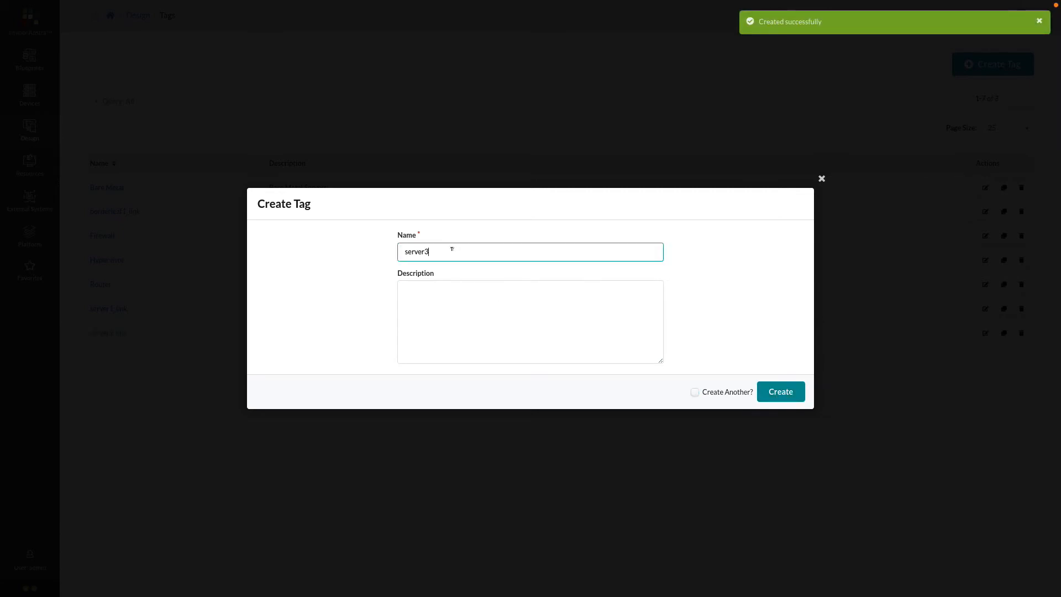
type("_link")
key("Tab")
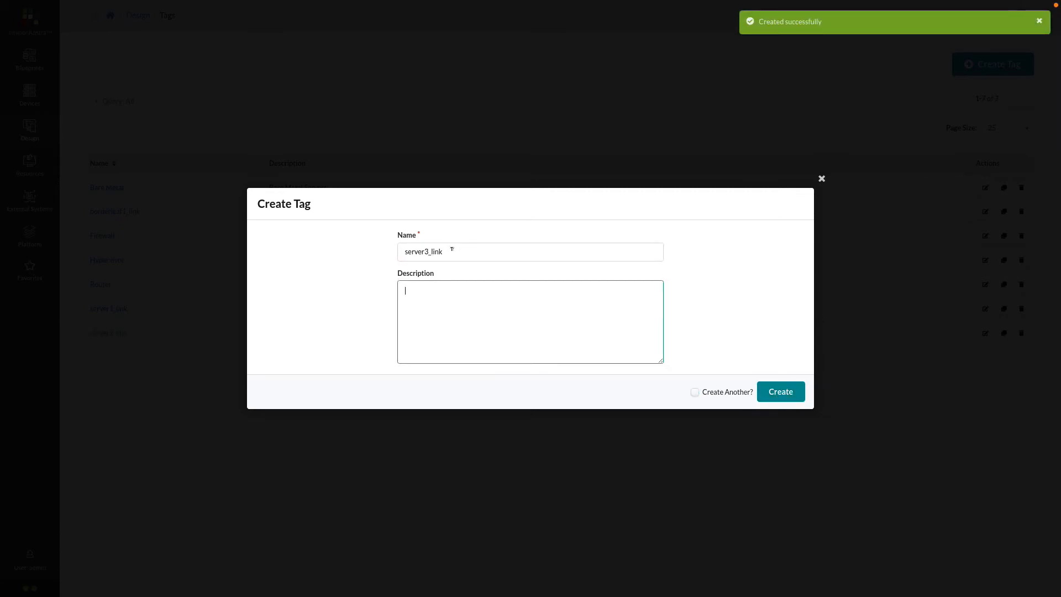
type("server3 int")
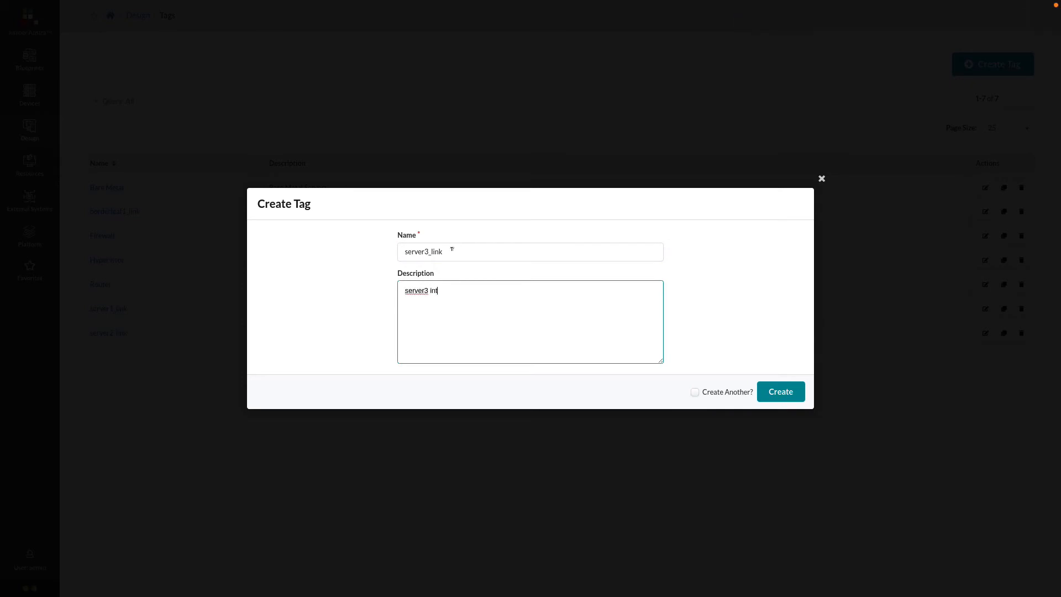
type("erface that connects to leaf2")
left_click(770, 395)
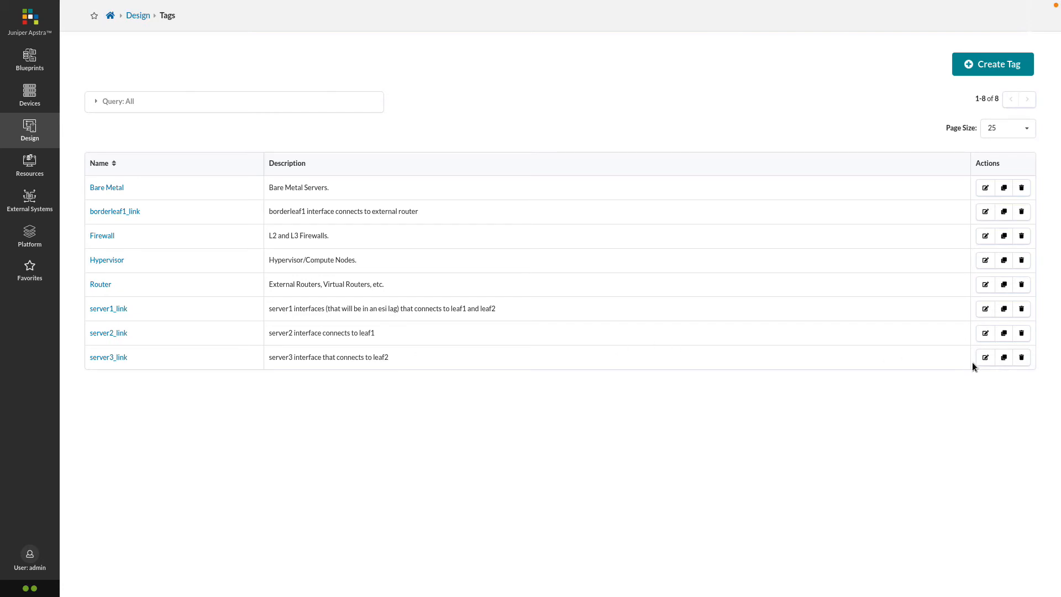
Step: Start a clone of the server3_link tag and name the copy server4_link
left_click(1004, 358)
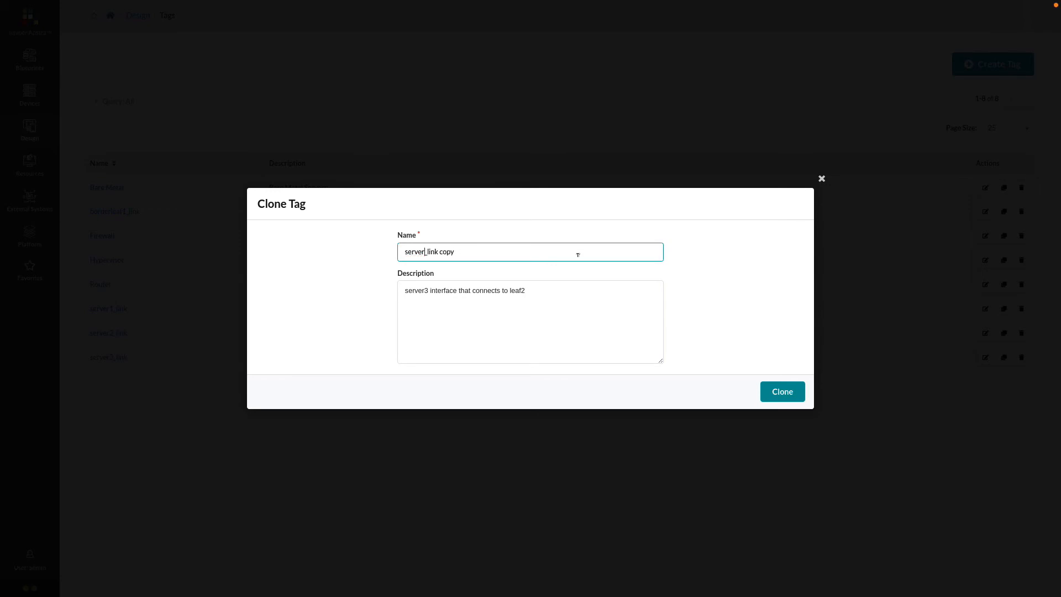
key("shift+Left")
type("4")
key("End")
key("BackSpace")
key("BackSpace")
key("BackSpace")
key("BackSpace")
key("BackSpace")
key("BackSpace")
type("k")
Step: Set the clone's description to "server4 interface that connects to leaf3", complete the cloning and return to the tag list
left_click(425, 290)
left_click(583, 295)
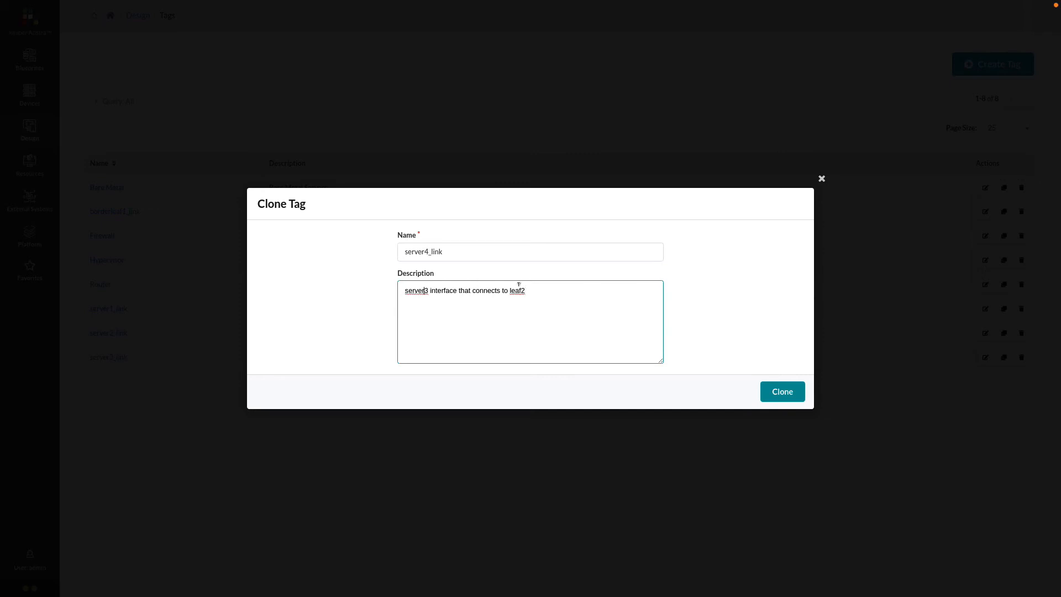
key("BackSpace")
type("4")
key("BackSpace")
type("3")
left_click(776, 395)
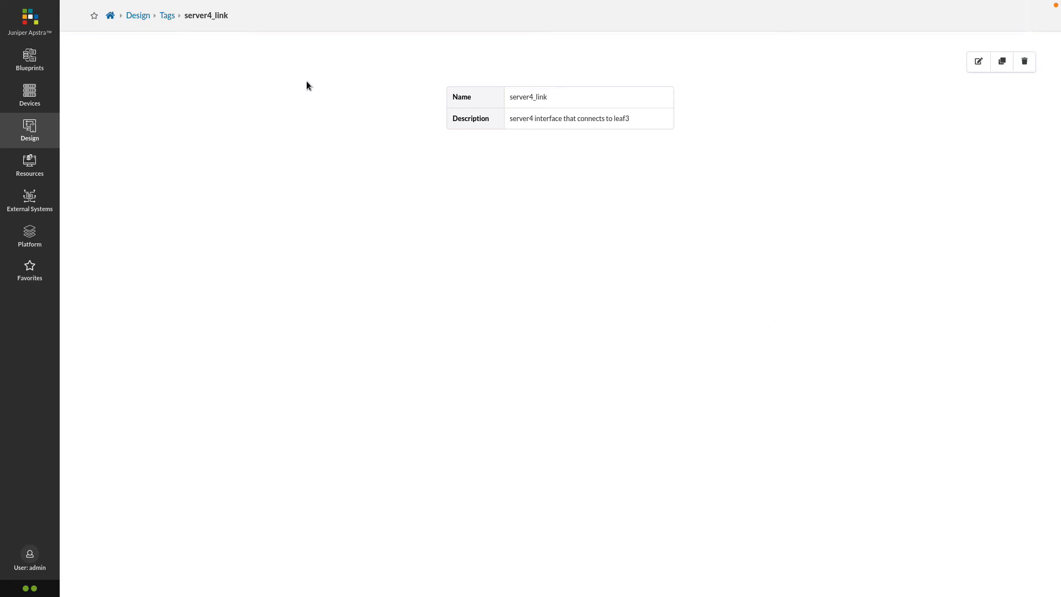
left_click(167, 15)
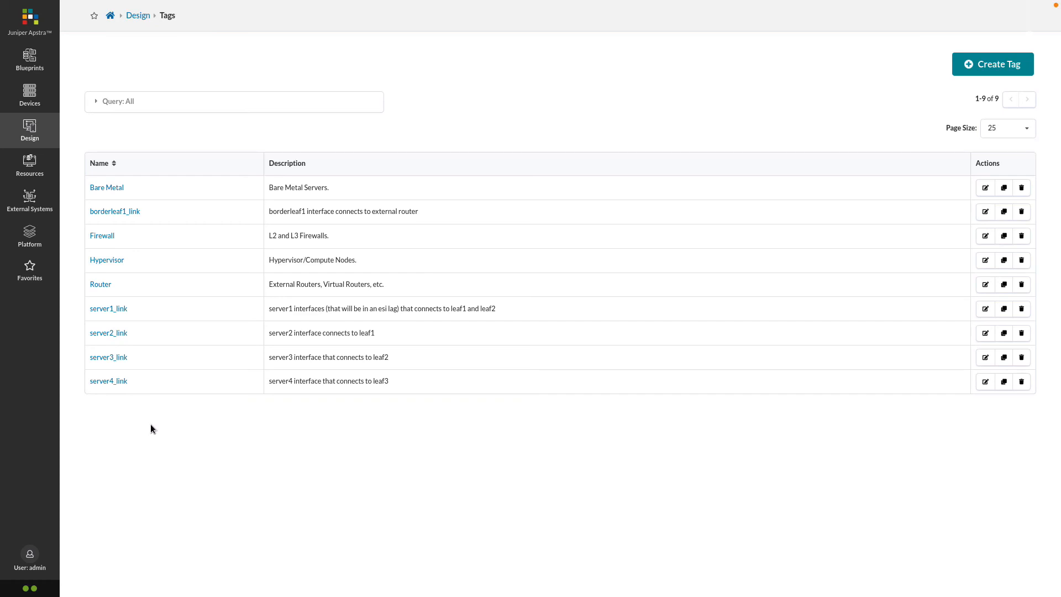
Step: Filter the tag list by the name "link" and clear the filter after viewing the matches
left_click(156, 102)
left_click(152, 131)
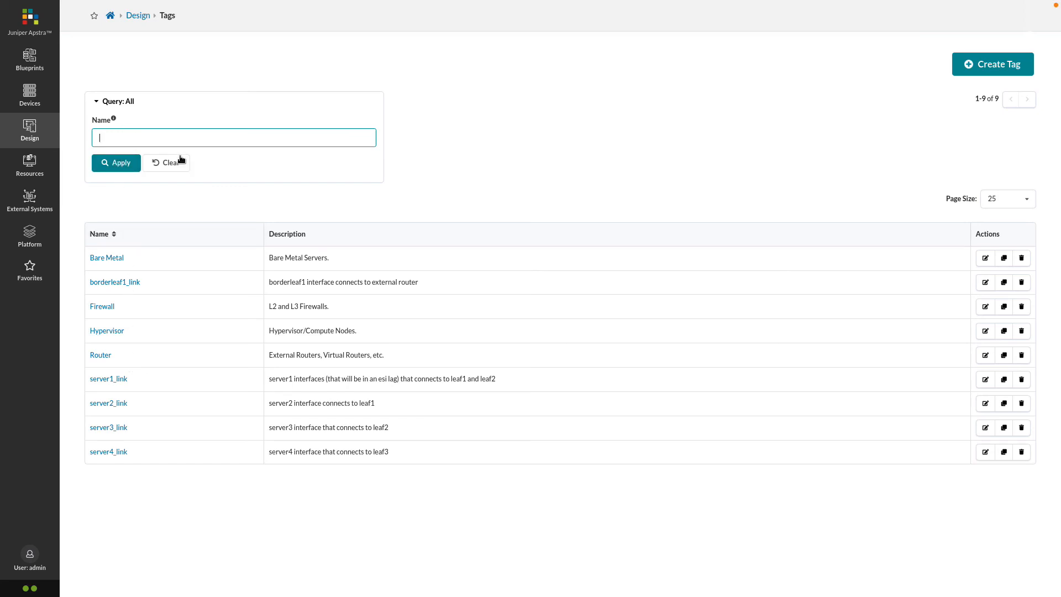
type("link")
left_click(108, 164)
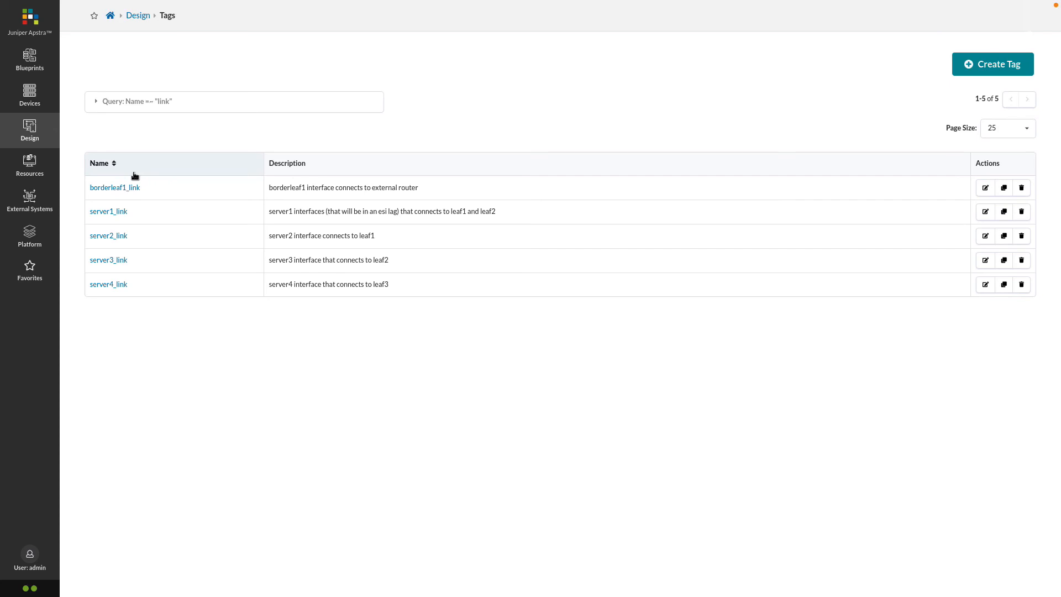
left_click(187, 101)
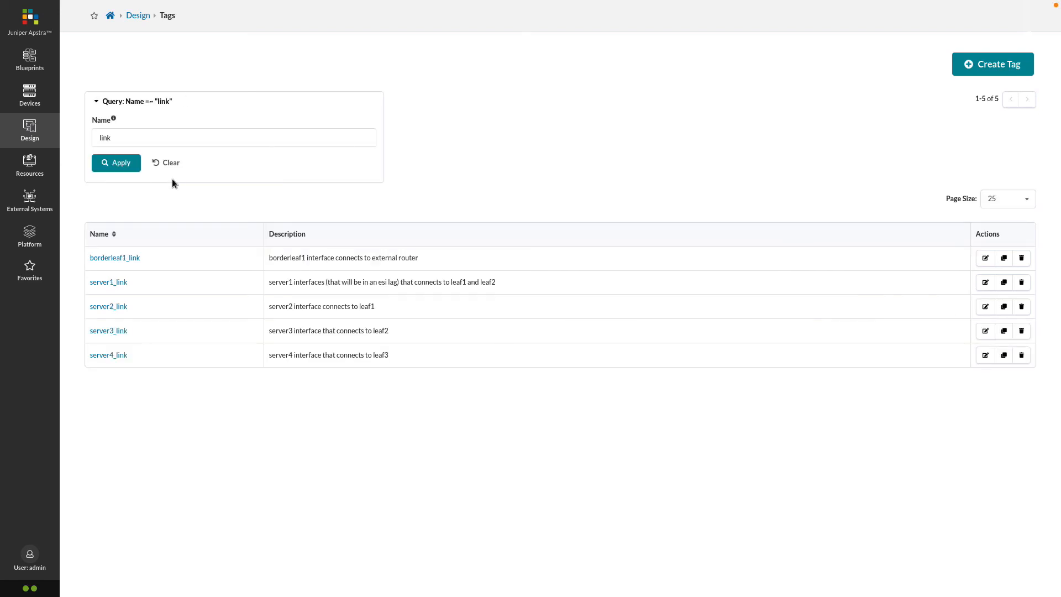
left_click(169, 164)
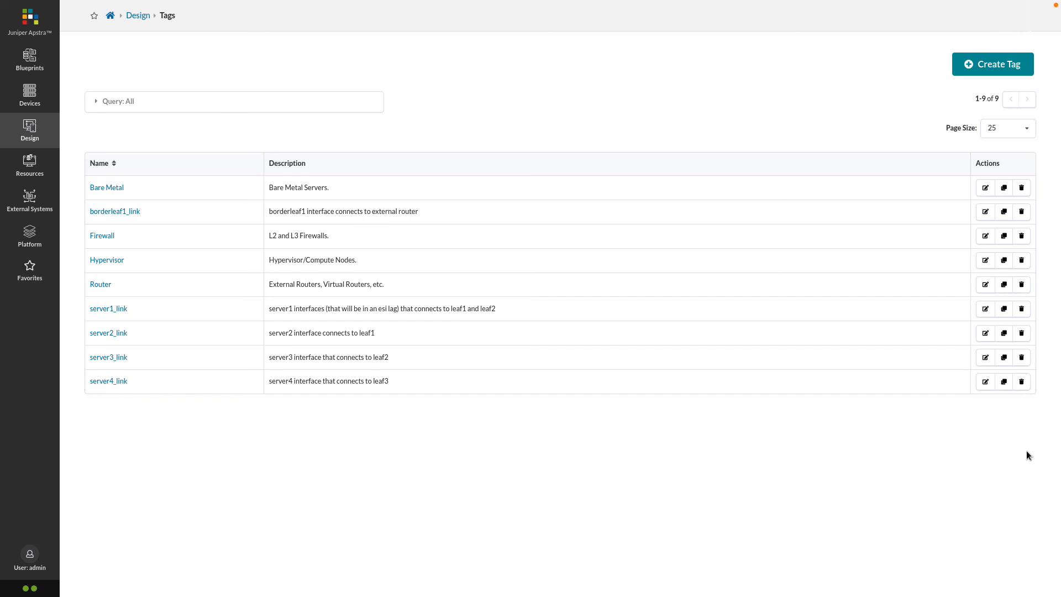
Step: Delete the tags server4_link, server3_link, server2_link, server1_link and borderleaf1_link, confirming each deletion
left_click(1017, 385)
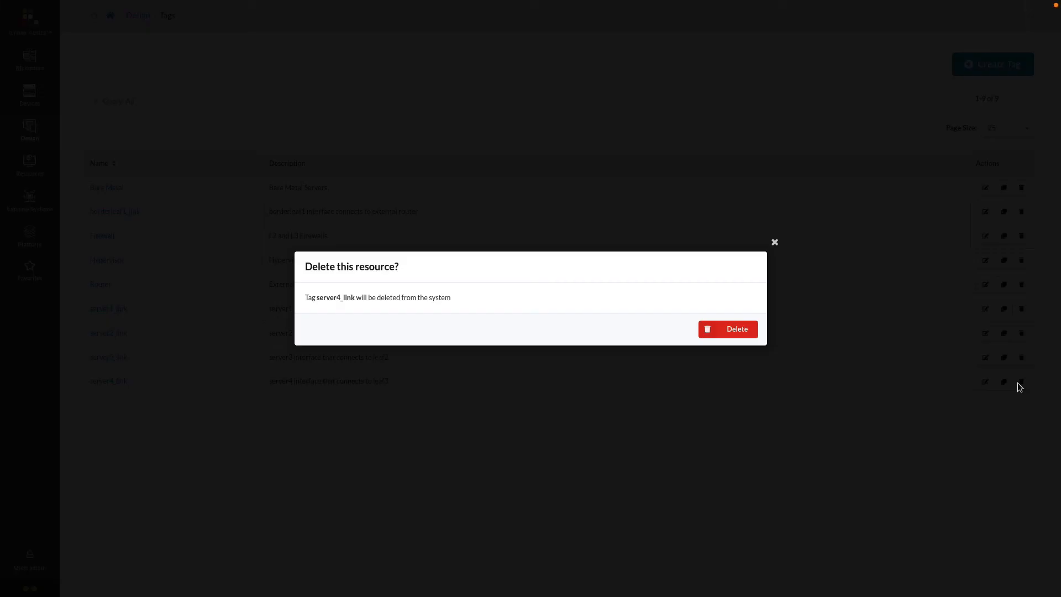
left_click(738, 332)
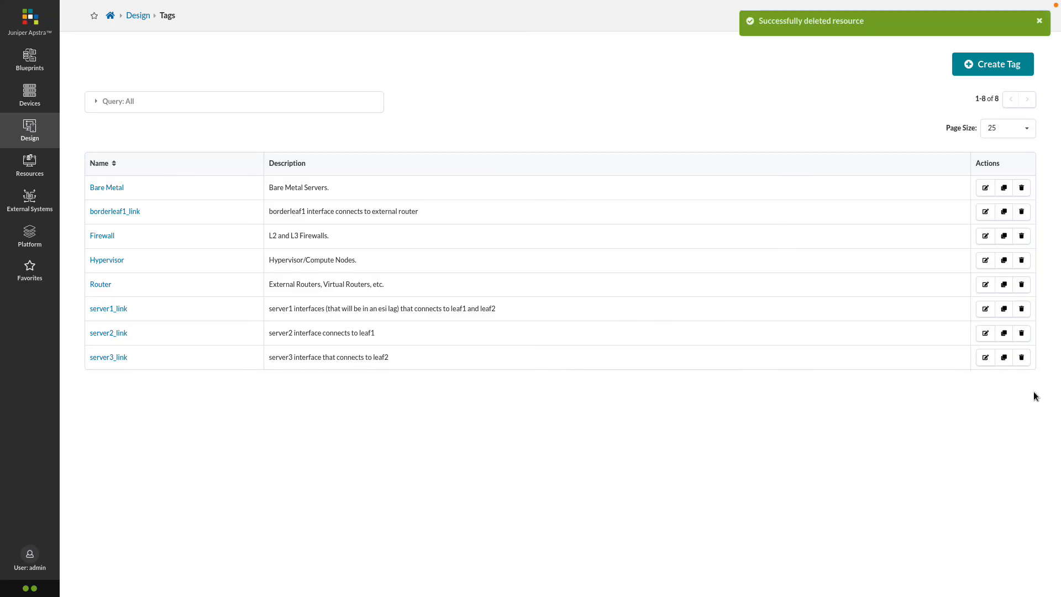
left_click(1021, 357)
left_click(718, 330)
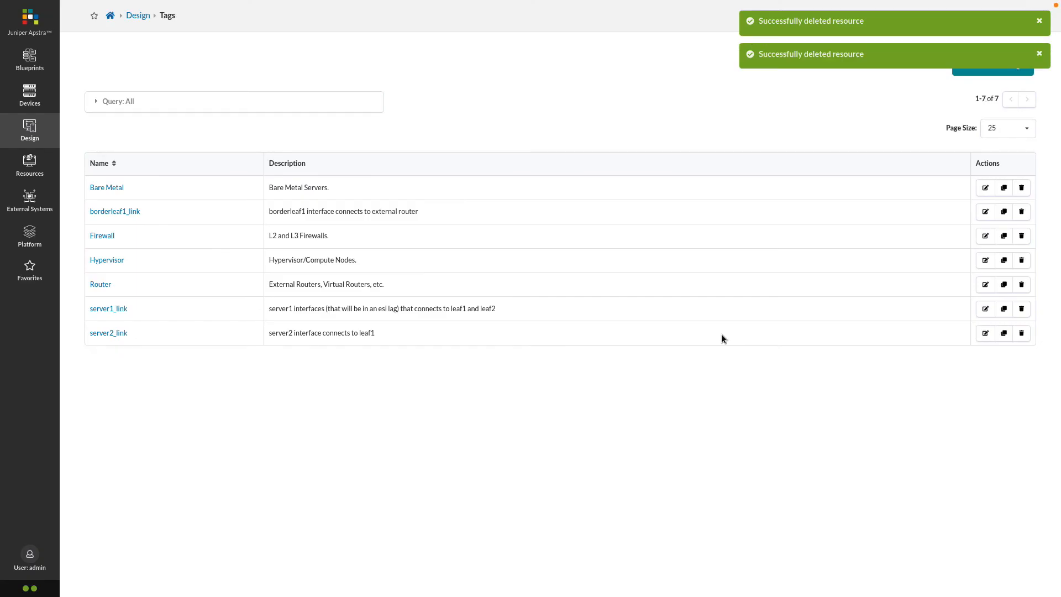
left_click(1022, 333)
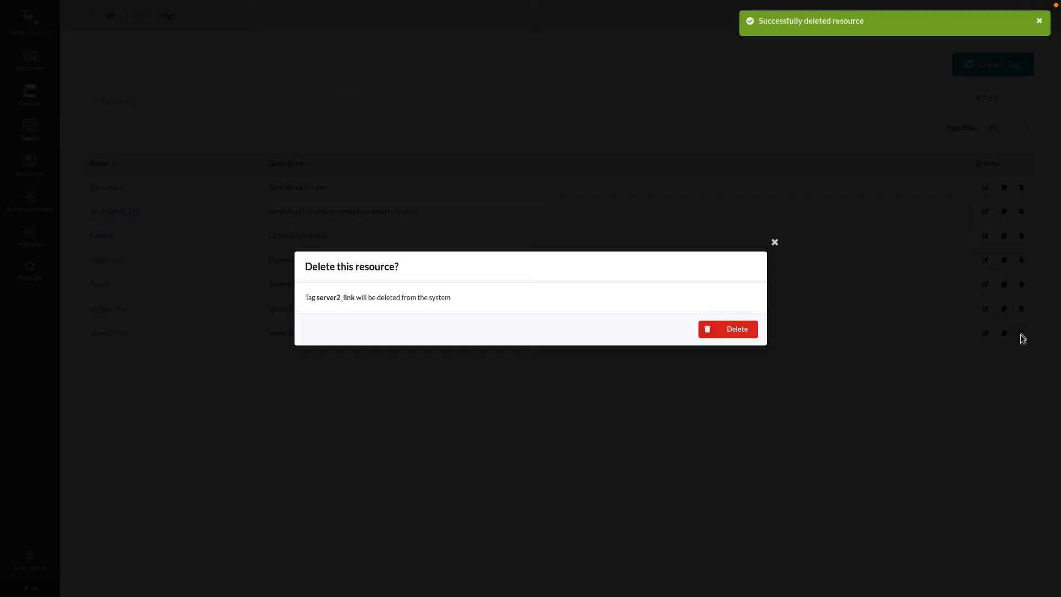
left_click(736, 334)
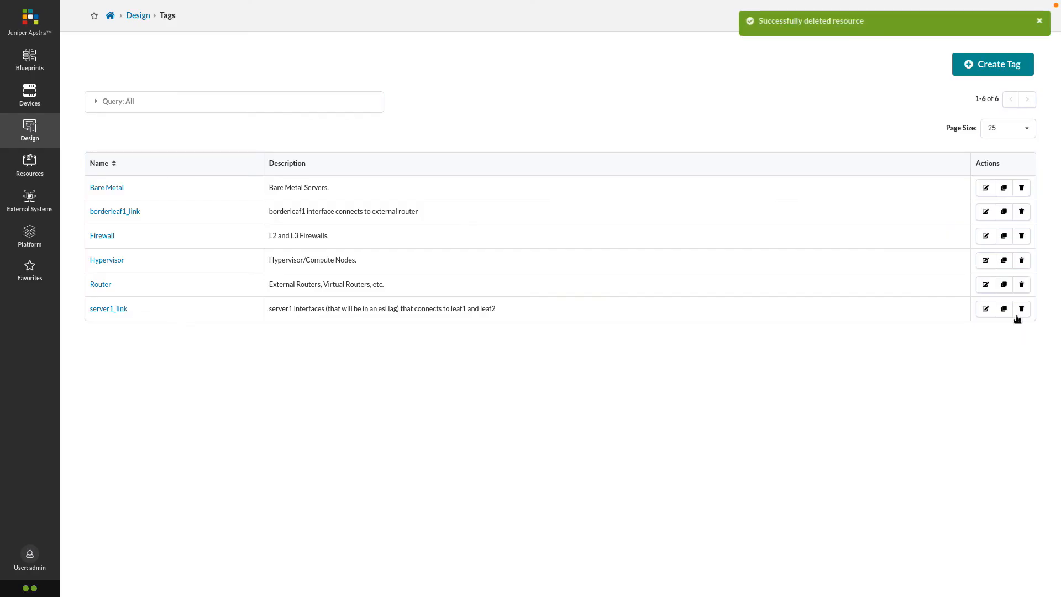
left_click(1021, 308)
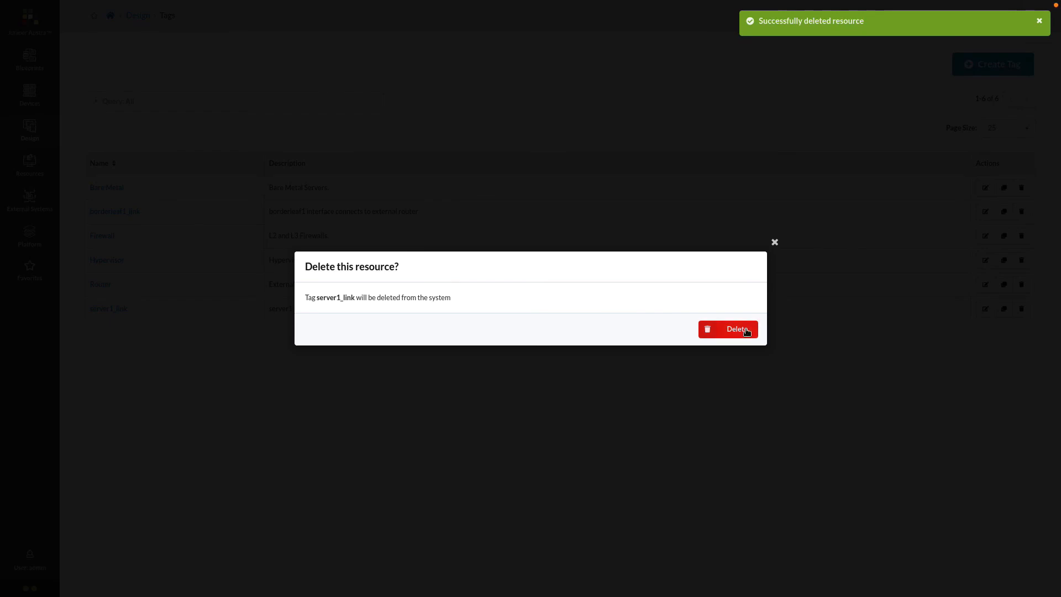
left_click(737, 330)
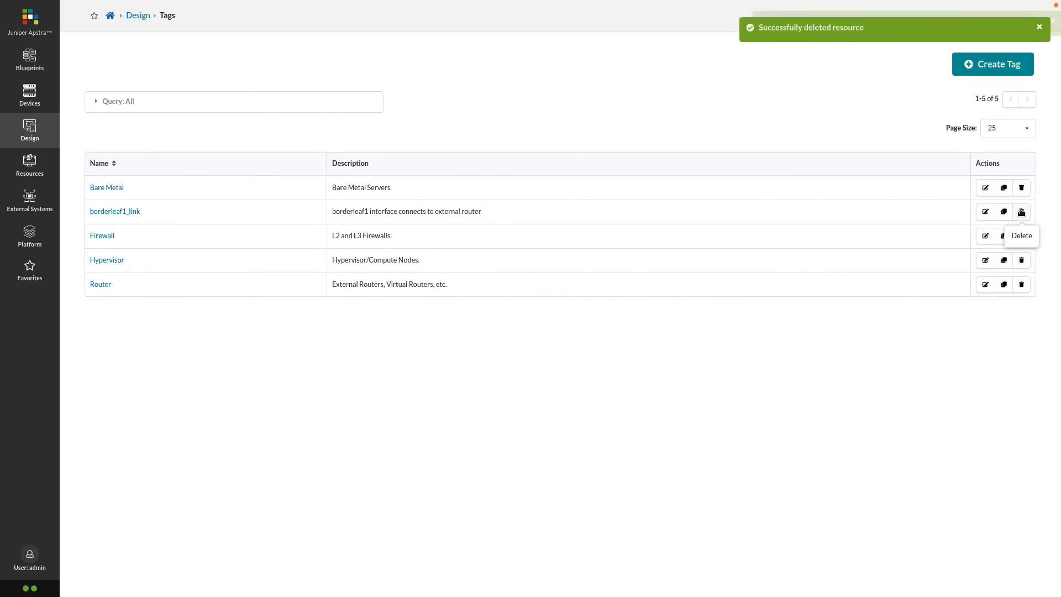
left_click(1021, 212)
left_click(742, 330)
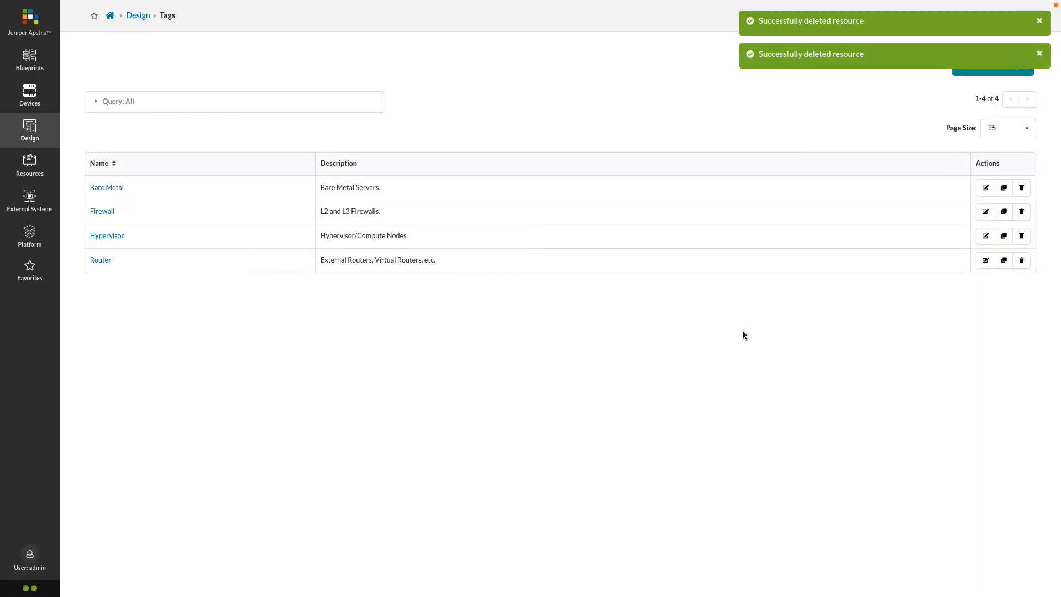